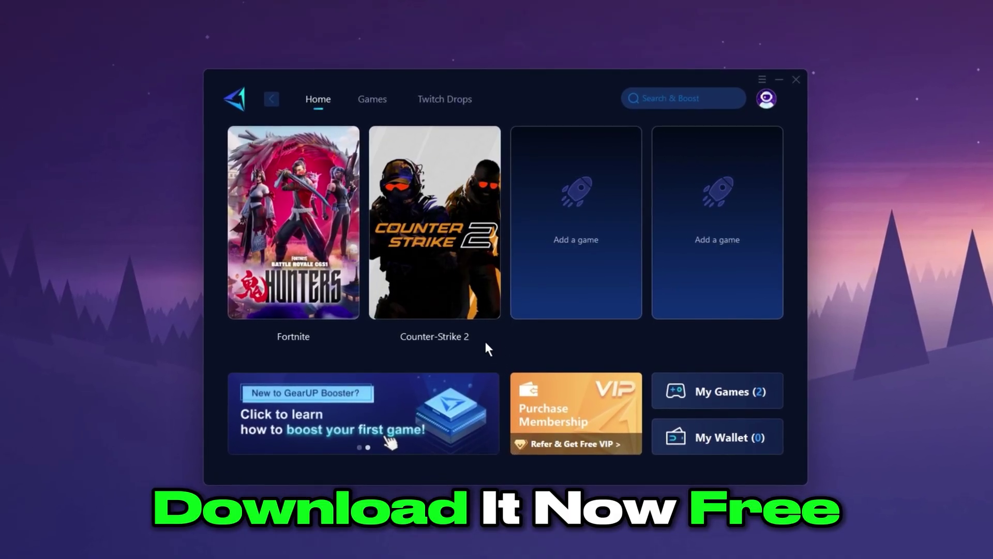
# Step: Boost Counter-Strike 2 from its card in GearUP Booster
pyautogui.moveTo(452, 304)
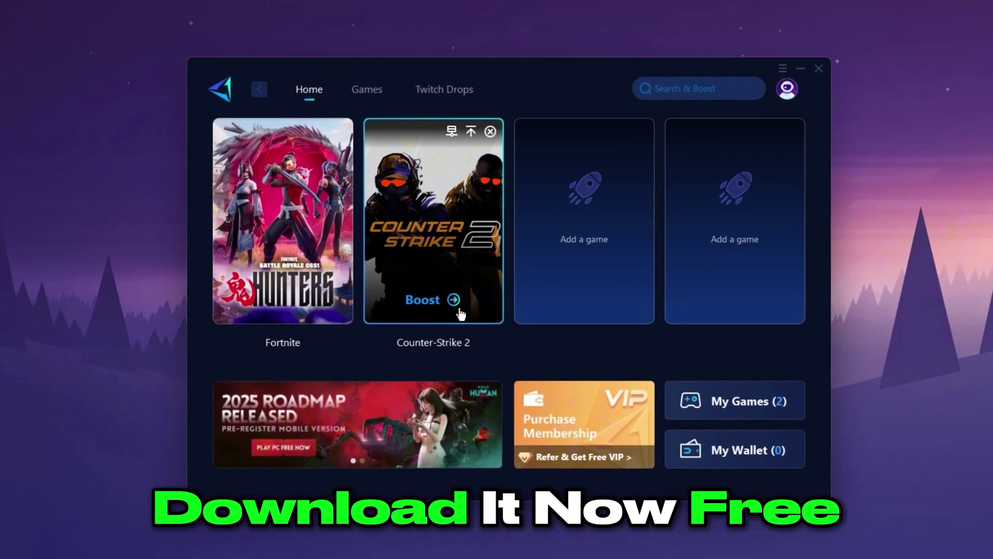
pyautogui.click(457, 307)
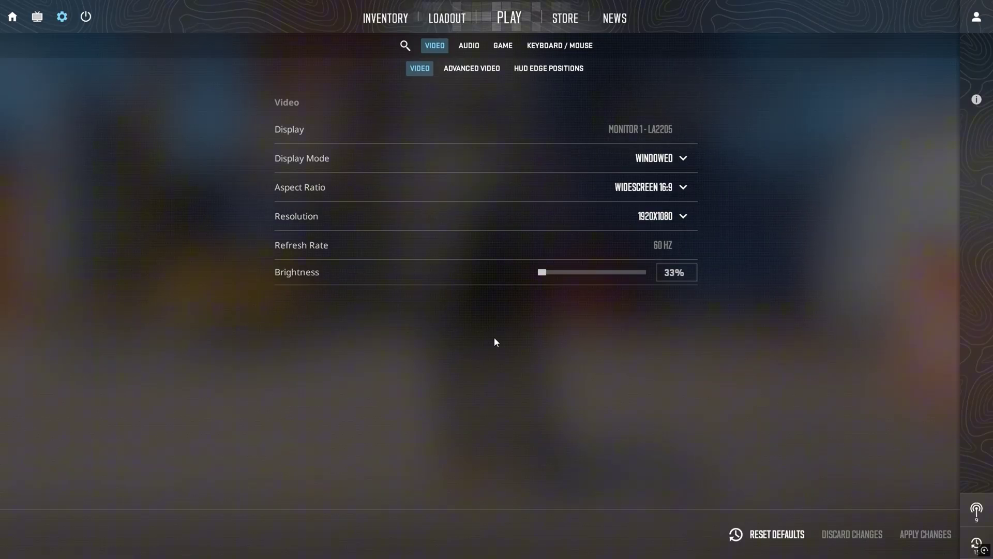
# Step: Review the resolution list, keep 1920x1080, and go to the Advanced Video settings
pyautogui.click(681, 218)
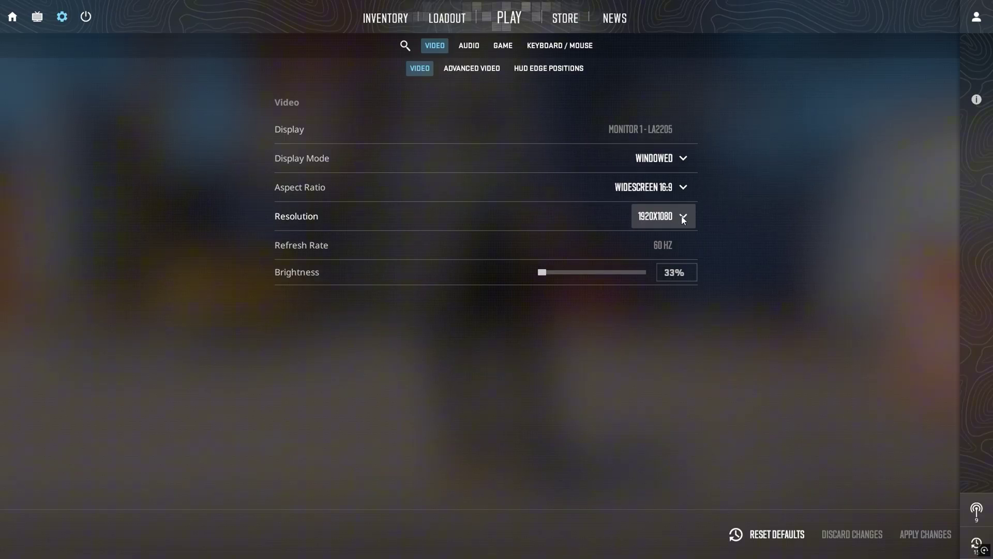
pyautogui.click(465, 70)
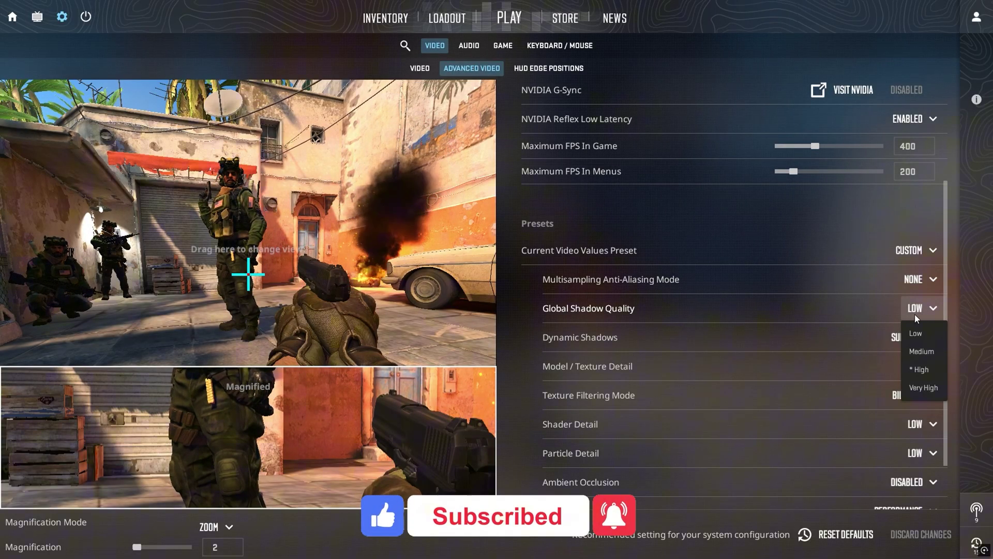
# Step: Check the MSAA and Texture Filtering options, keeping no anti-aliasing and Bilinear filtering
pyautogui.scroll(-2, 921, 481)
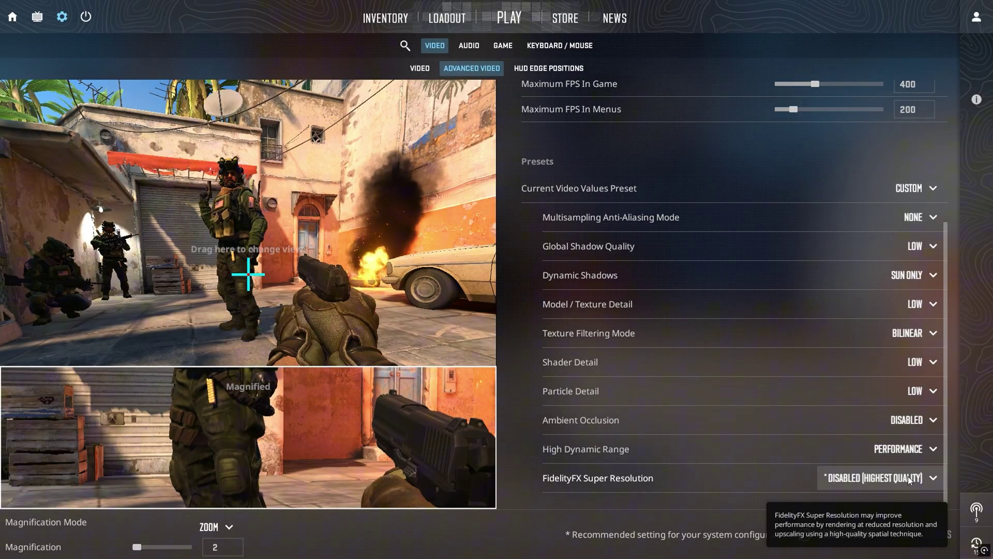
pyautogui.scroll(5, 910, 480)
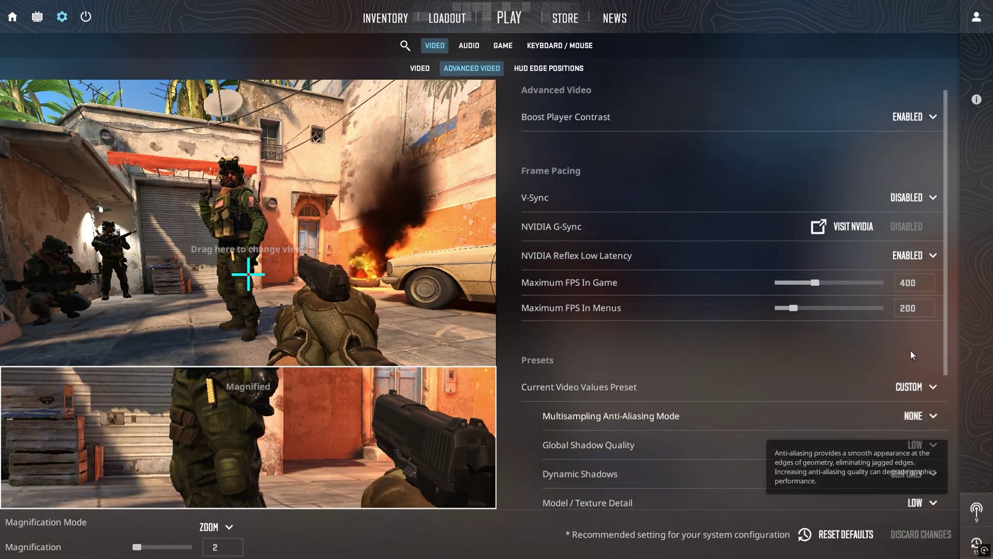
pyautogui.click(915, 416)
pyautogui.scroll(-5, 923, 418)
pyautogui.click(911, 339)
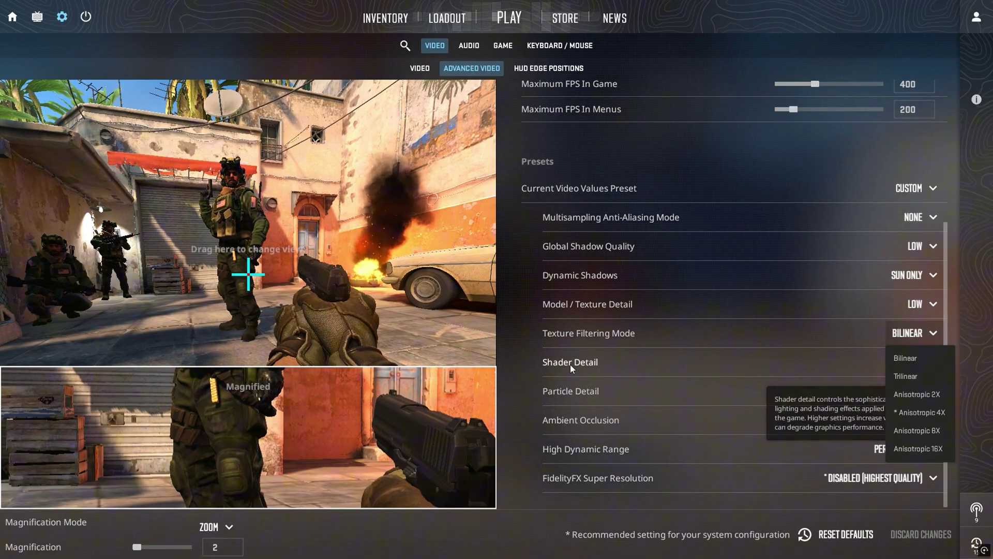
pyautogui.click(599, 364)
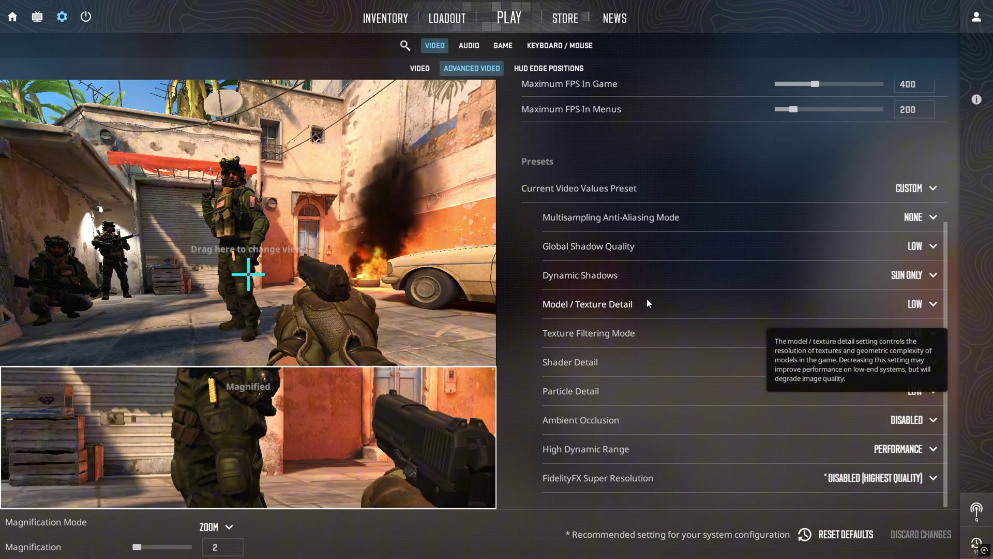
pyautogui.scroll(3, 647, 298)
pyautogui.scroll(1, 687, 315)
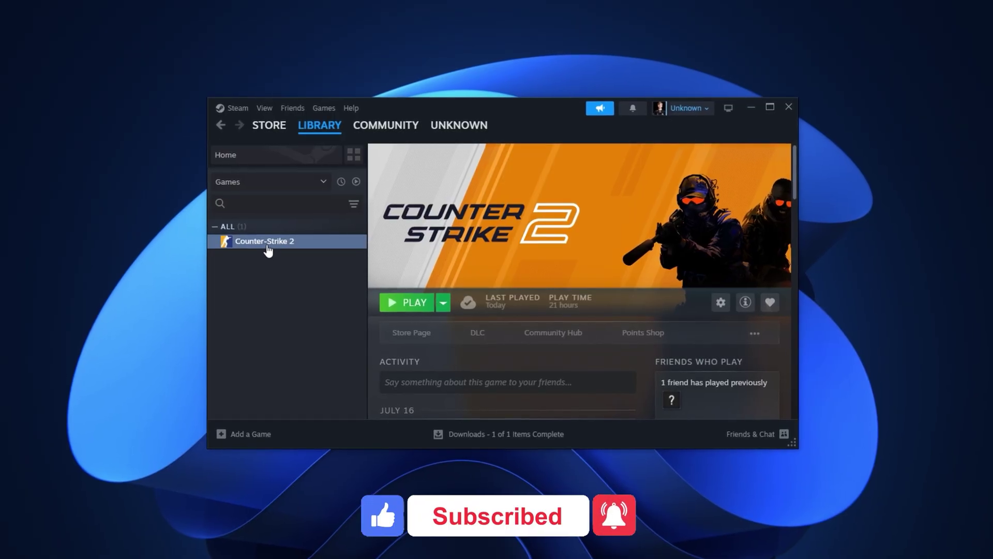
# Step: Enter '-high -novid -nojoy -threads x -tickrate 128' as Counter-Strike 2's Steam launch options
pyautogui.rightClick(267, 250)
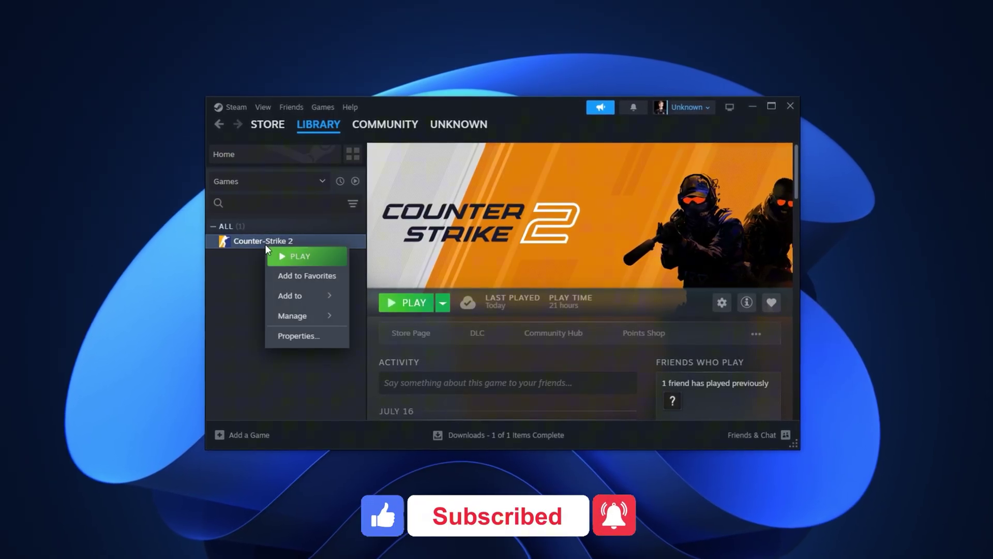
pyautogui.click(296, 337)
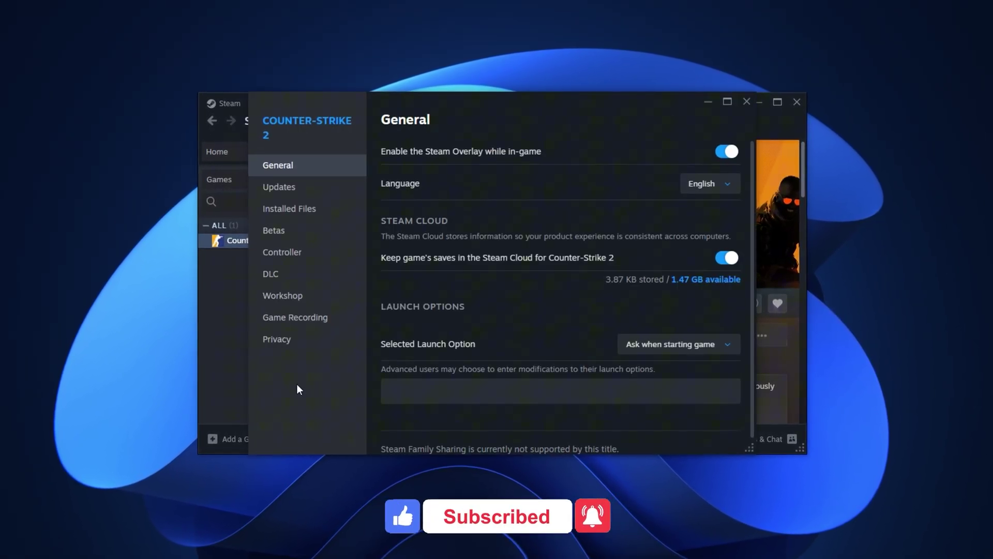
pyautogui.click(476, 398)
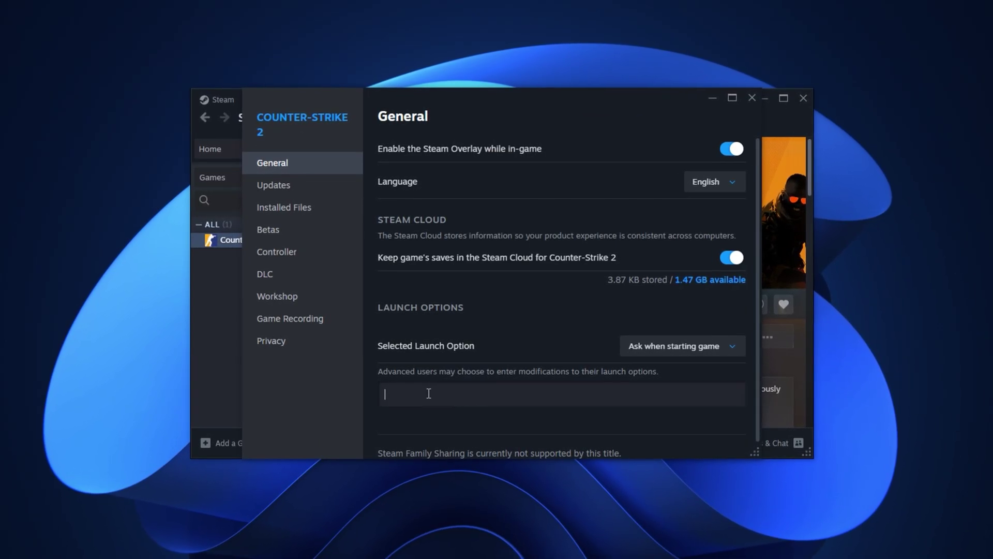
pyautogui.write('-high -novid -nojoy -threads x -tickrate 128')
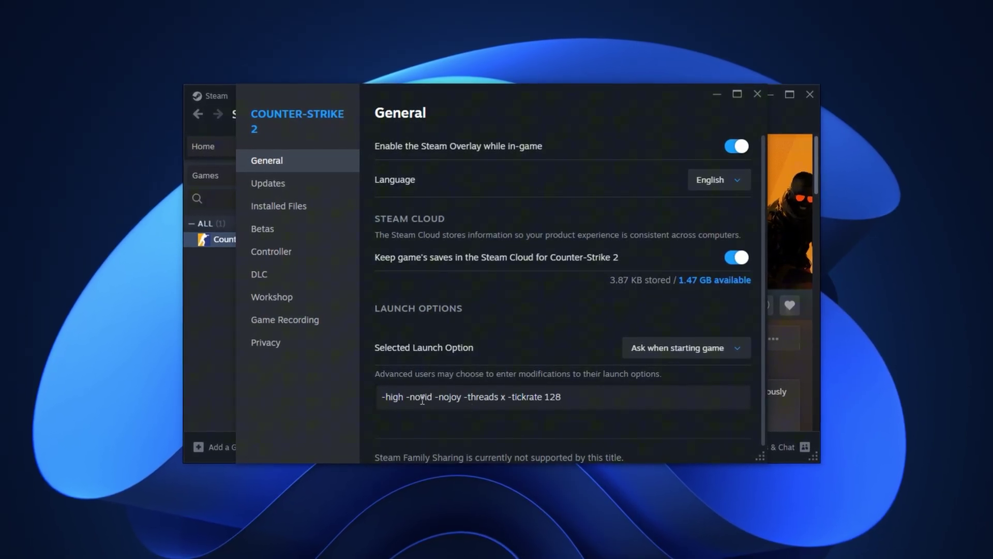
pyautogui.doubleClick(502, 398)
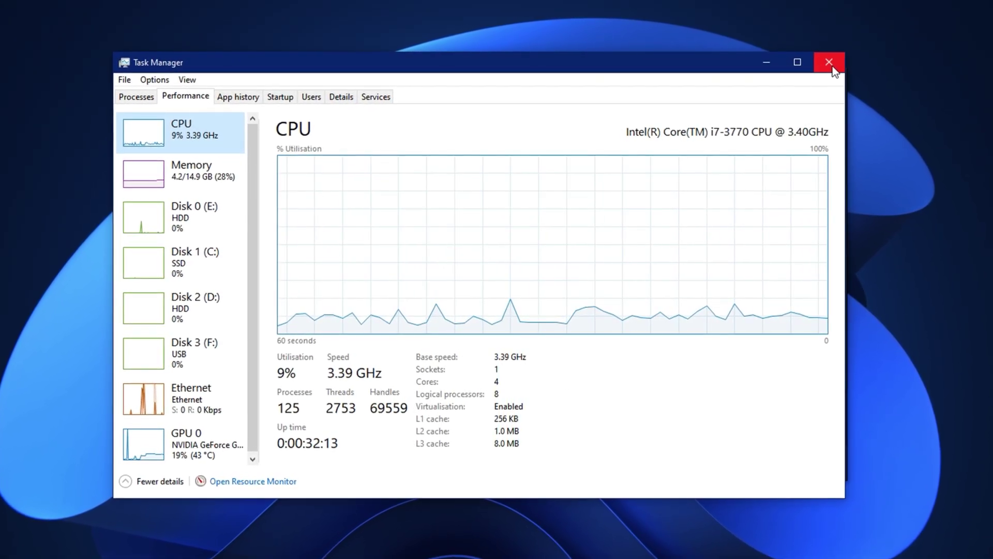
pyautogui.click(825, 64)
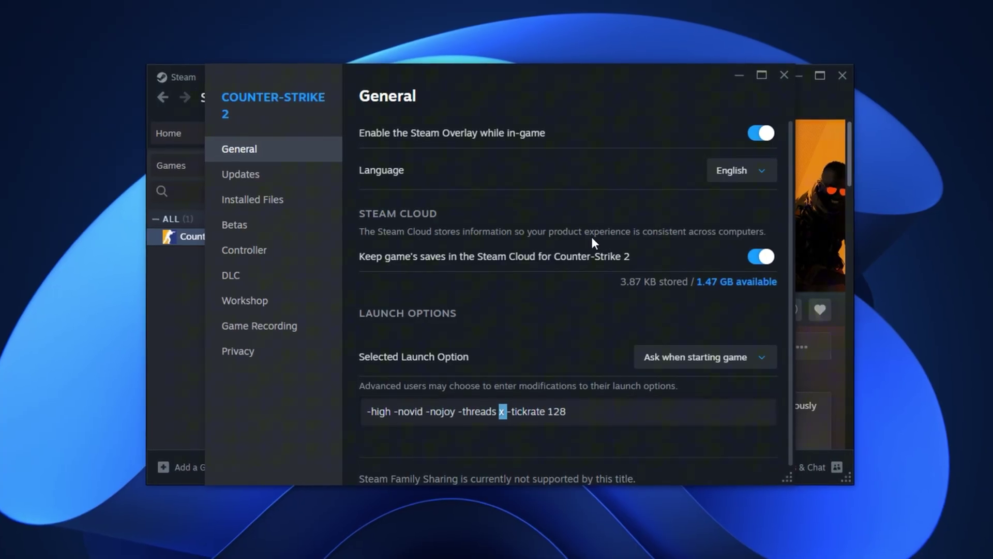
# Step: Replace the x with 8 so the launch options use '-threads 8', then select the line
pyautogui.write('8')
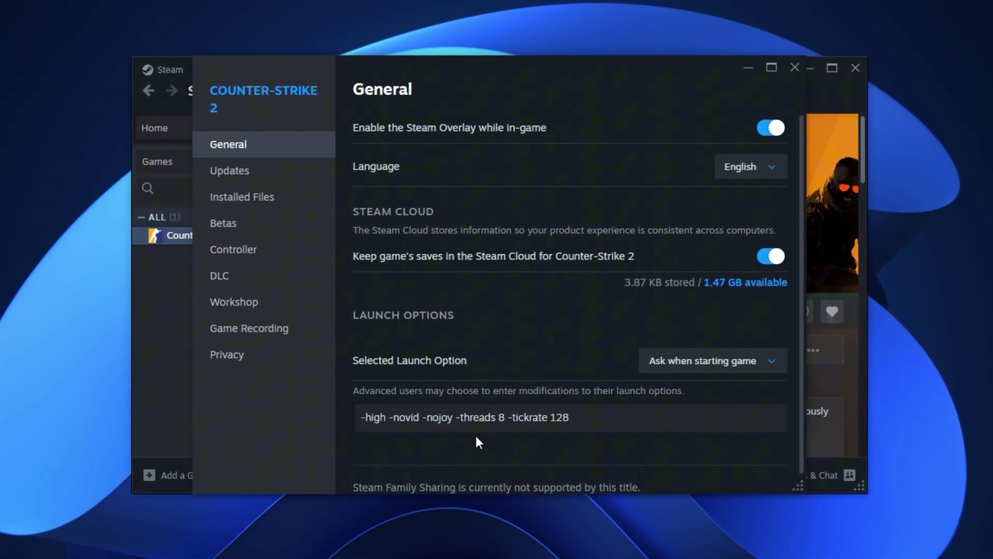
pyautogui.moveTo(591, 416); pyautogui.dragTo(306, 414)
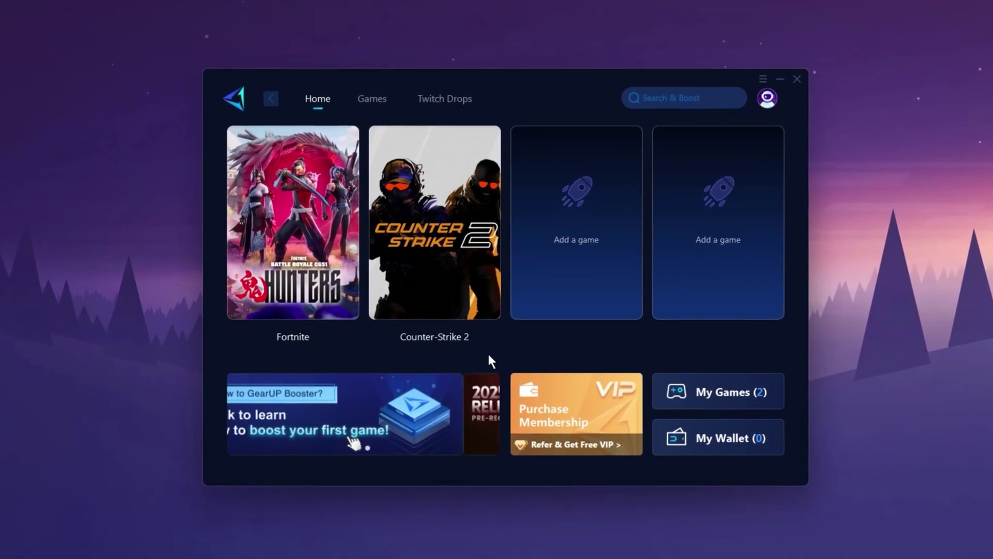
# Step: Start the Counter-Strike 2 boost again from the GearUP Booster home screen
pyautogui.moveTo(441, 316)
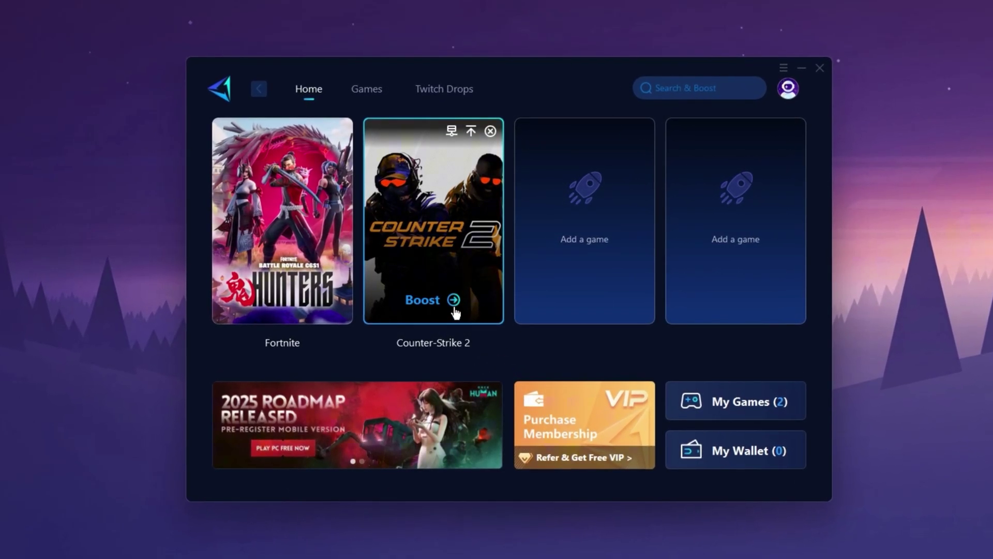
pyautogui.click(455, 306)
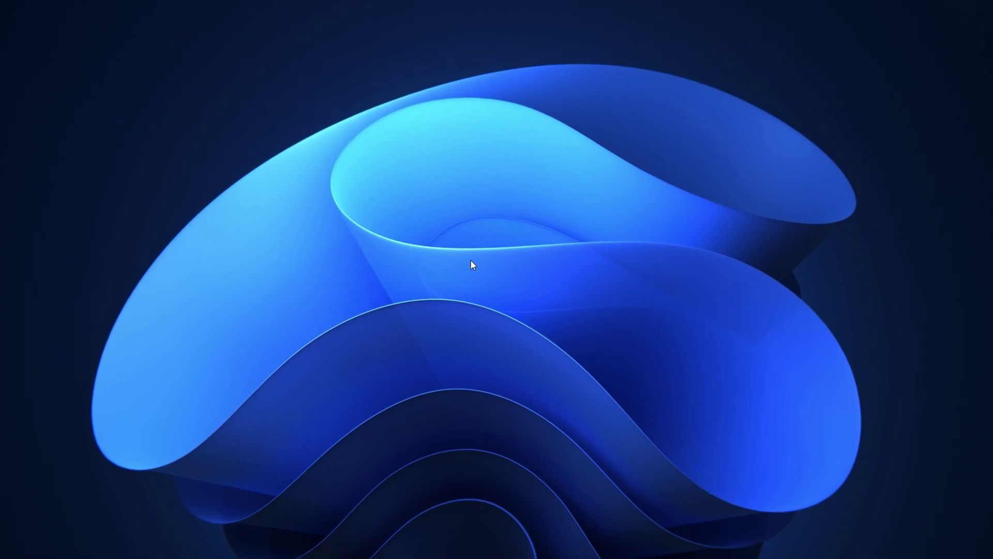
# Step: Run msconfig and set Advanced boot options to use 8 processors, applying the change
pyautogui.press('super+r')
pyautogui.moveTo(30, 461)
pyautogui.mouseDown()
pyautogui.moveTo(211, 406)
pyautogui.moveTo(470, 216)
pyautogui.moveTo(456, 222)
pyautogui.mouseUp()
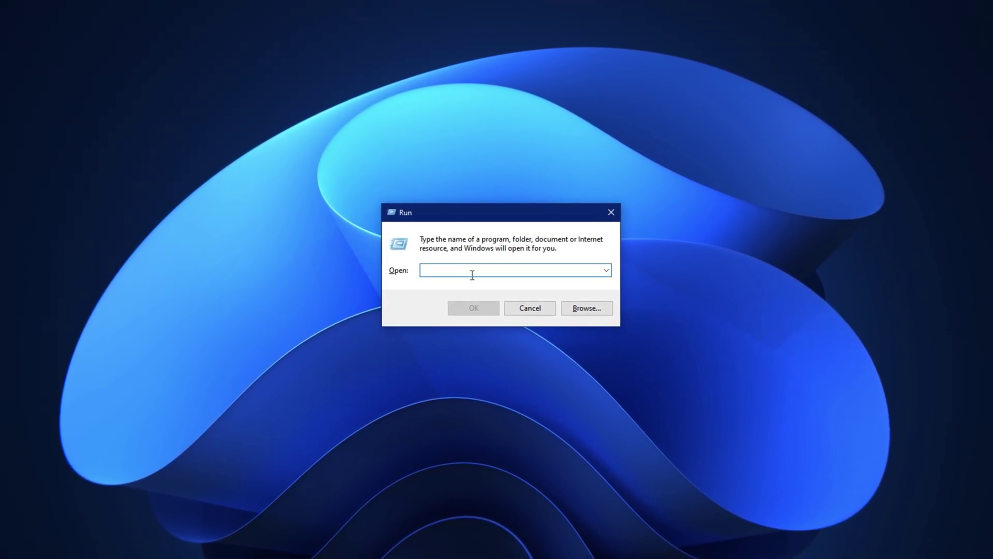
pyautogui.write('msconfig')
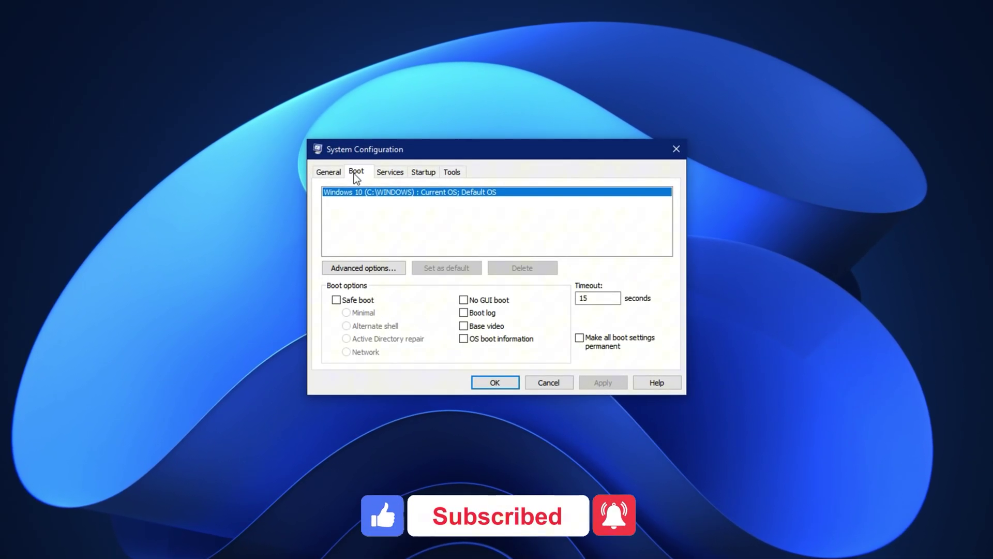
pyautogui.click(356, 269)
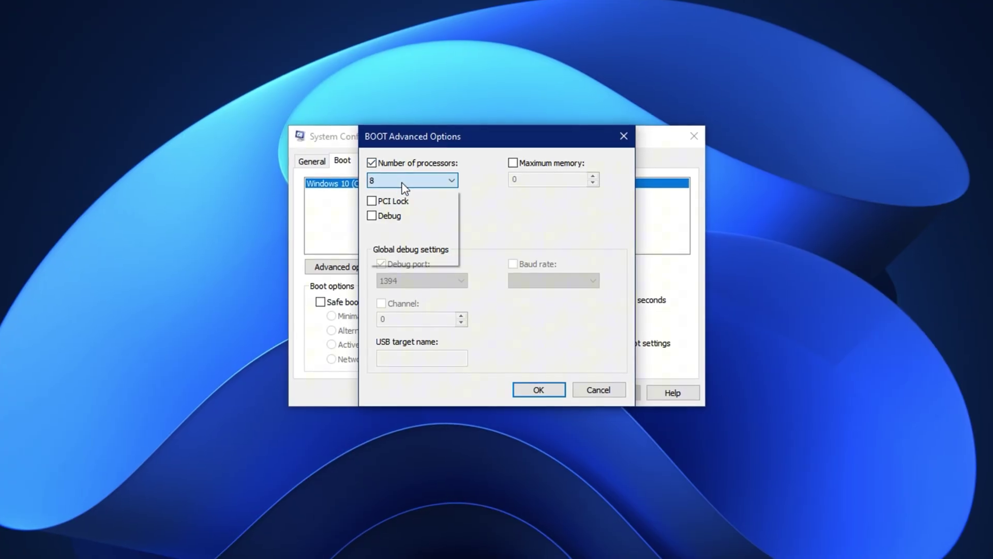
pyautogui.click(380, 181)
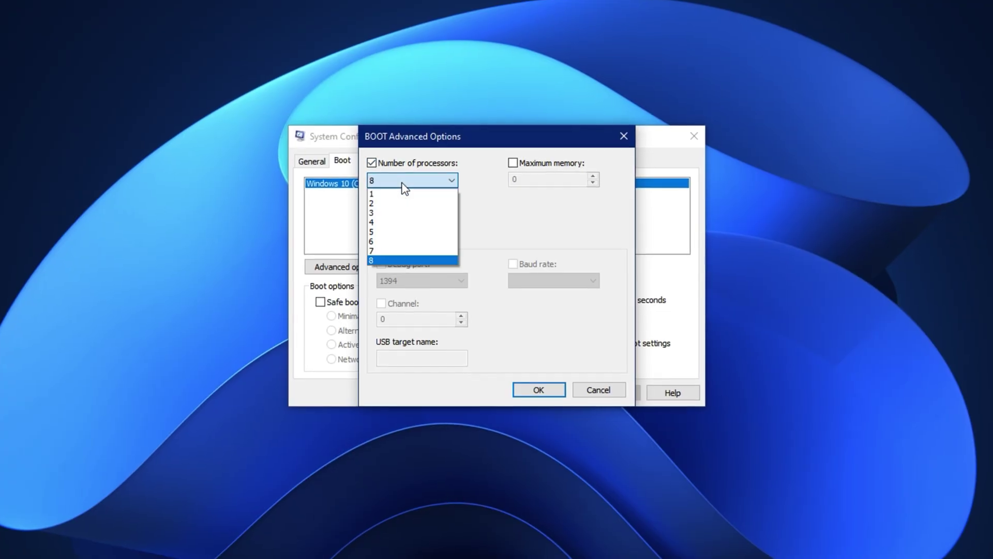
pyautogui.click(402, 256)
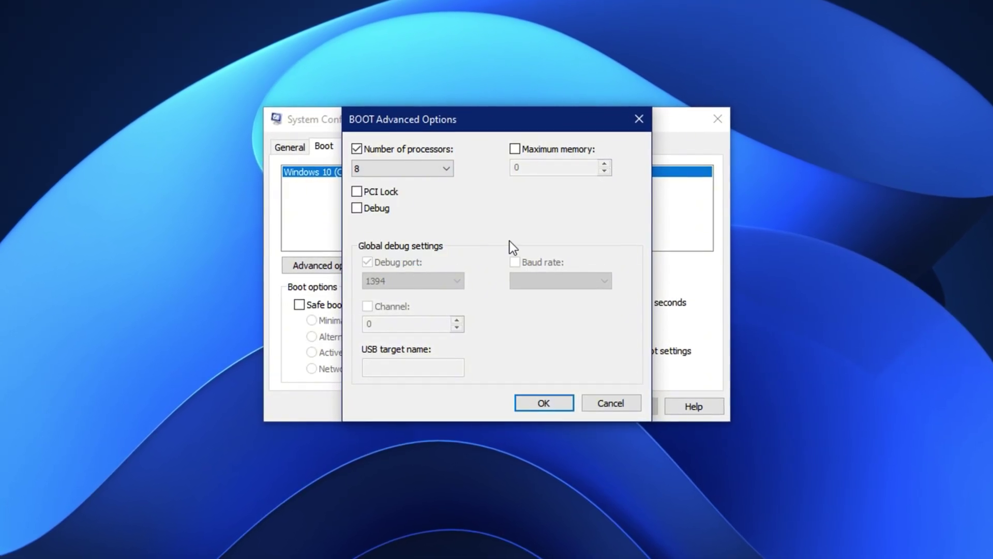
pyautogui.click(358, 210)
pyautogui.click(544, 405)
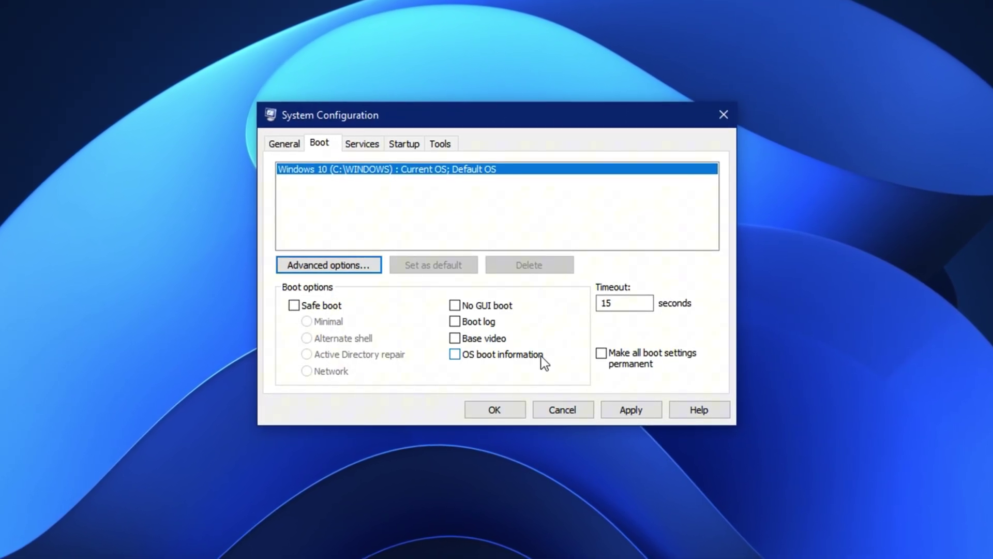
pyautogui.click(627, 414)
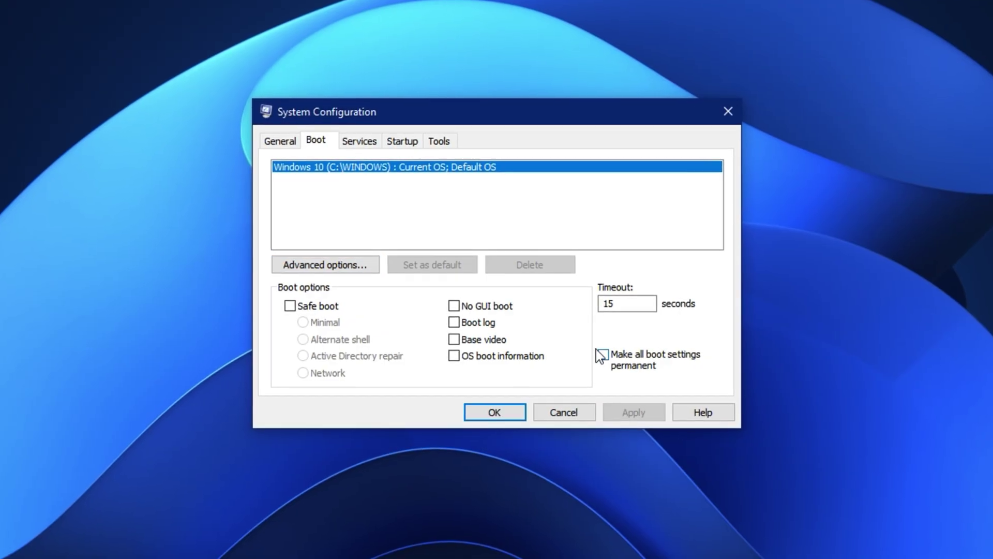
pyautogui.click(512, 414)
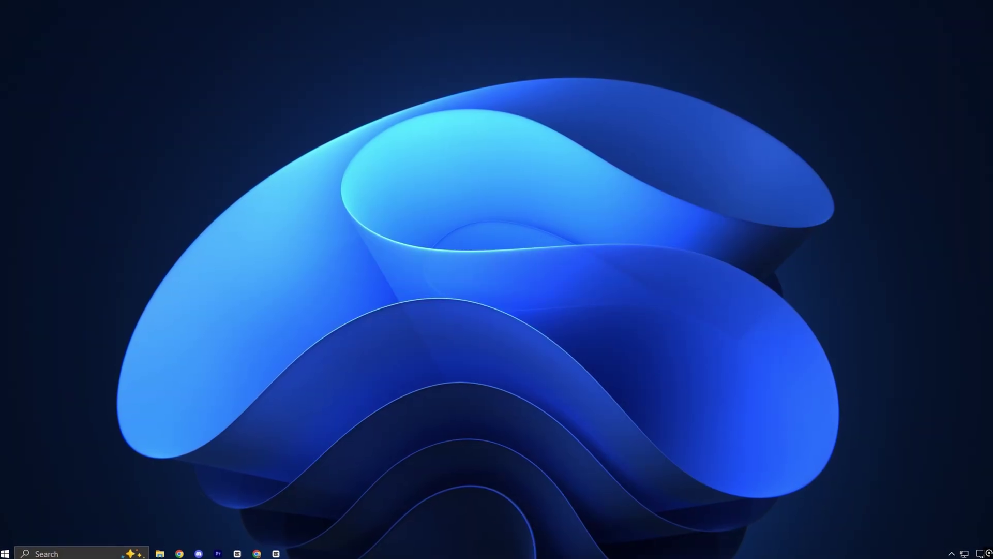
# Step: Open Task Manager's Details tab and show the Set priority choices for csrss.exe
pyautogui.rightClick(522, 552)
pyautogui.click(564, 510)
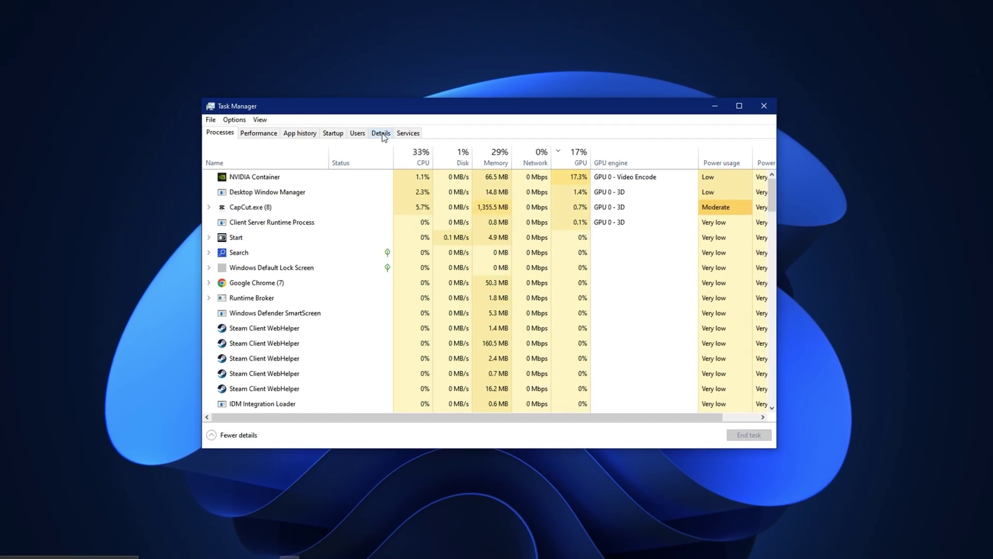
pyautogui.click(380, 132)
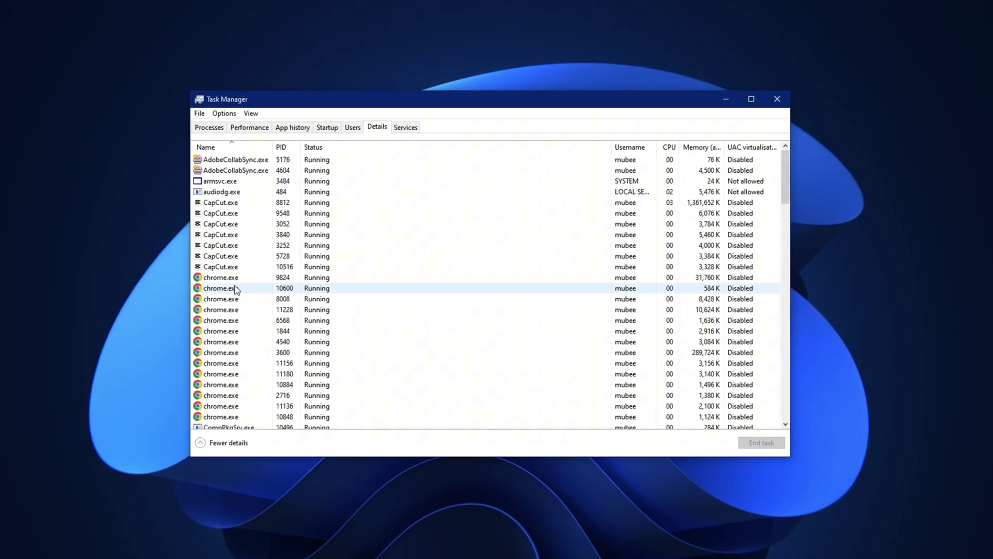
pyautogui.scroll(-2, 222, 362)
pyautogui.scroll(-4, 224, 373)
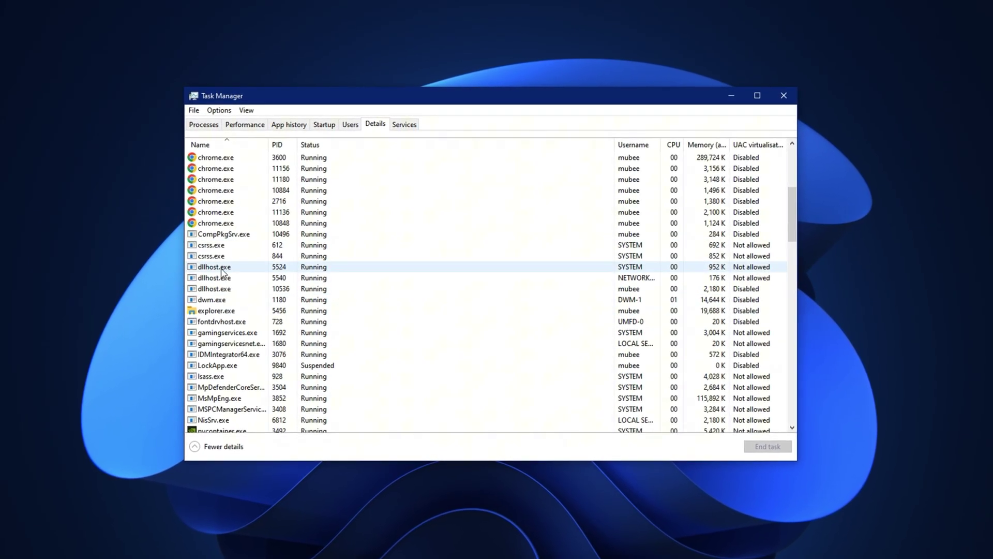
pyautogui.rightClick(203, 260)
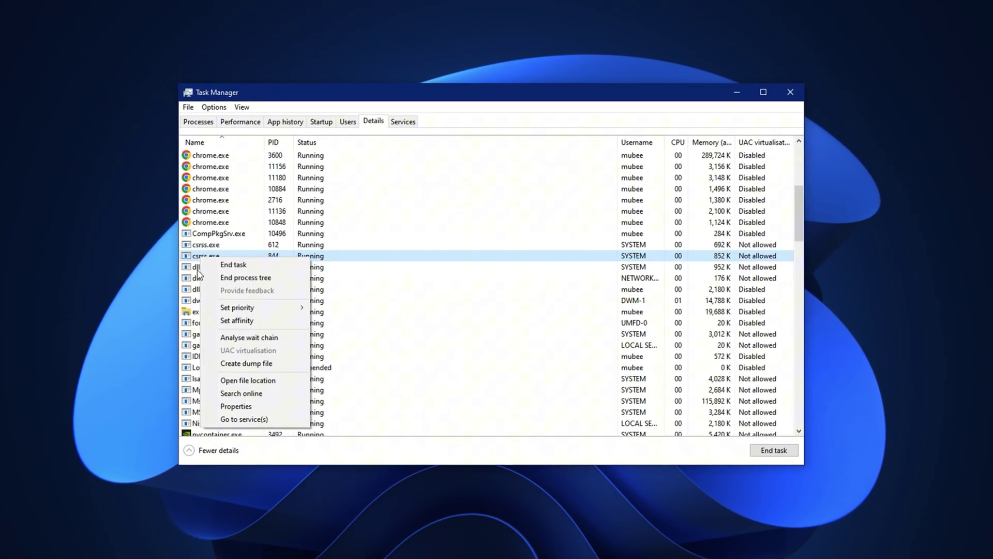
pyautogui.moveTo(296, 312)
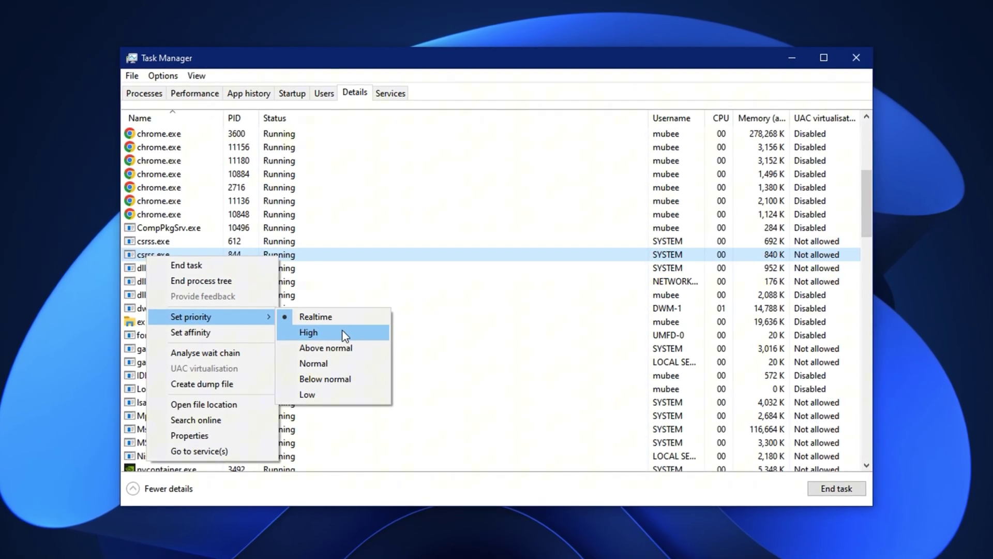
# Step: Switch Task Manager to the Startup tab listing FxSound, Terminal and WhatsApp
pyautogui.click(290, 92)
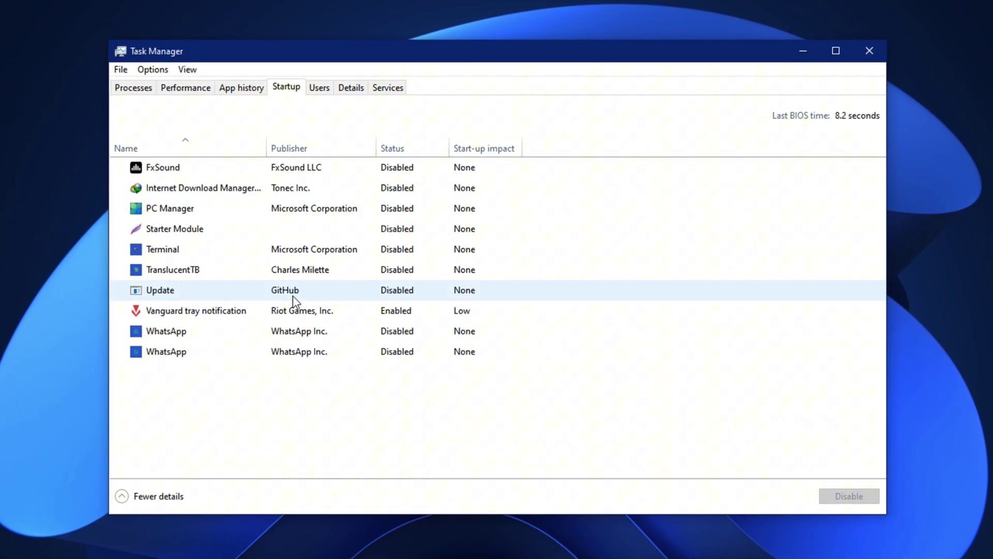